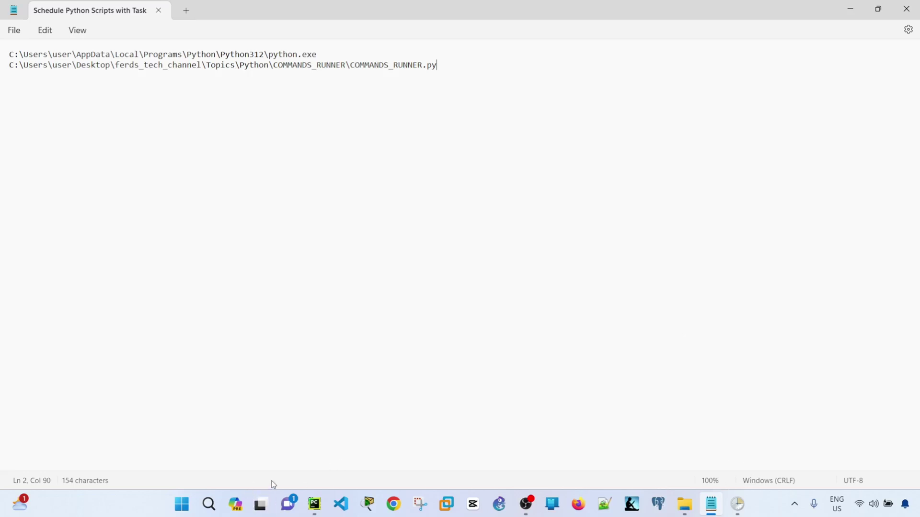
Launch Task Scheduler from Windows search and show the tasks in the Task Scheduler Library
{"action": "left_click", "coordinate": [209, 504]}
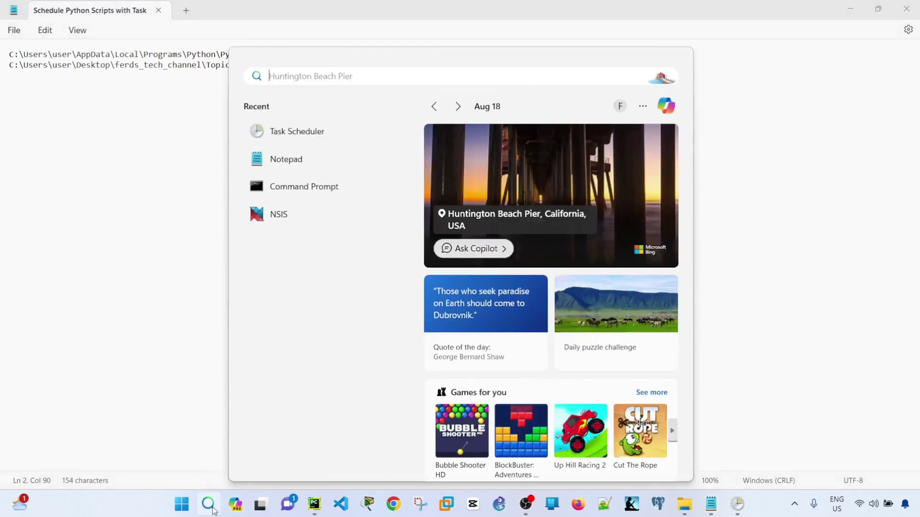
{"action": "type", "text": "task"}
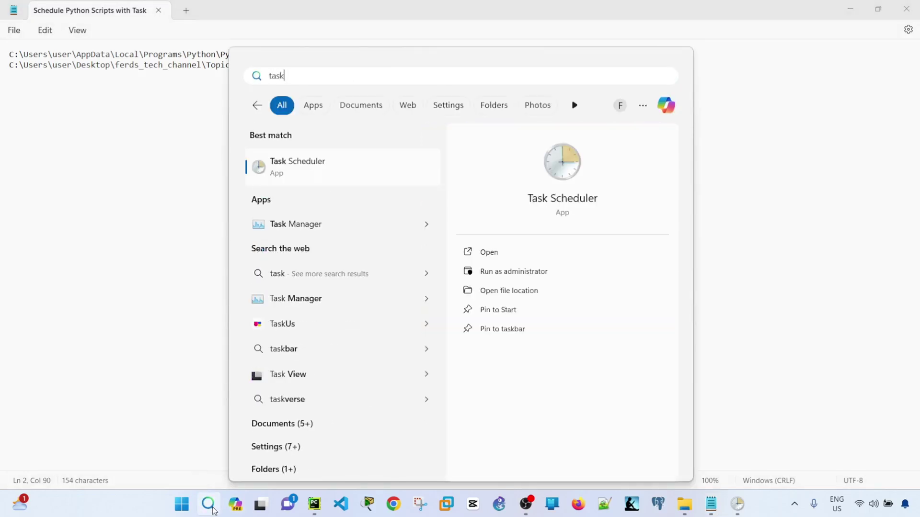
{"action": "key", "text": "Return"}
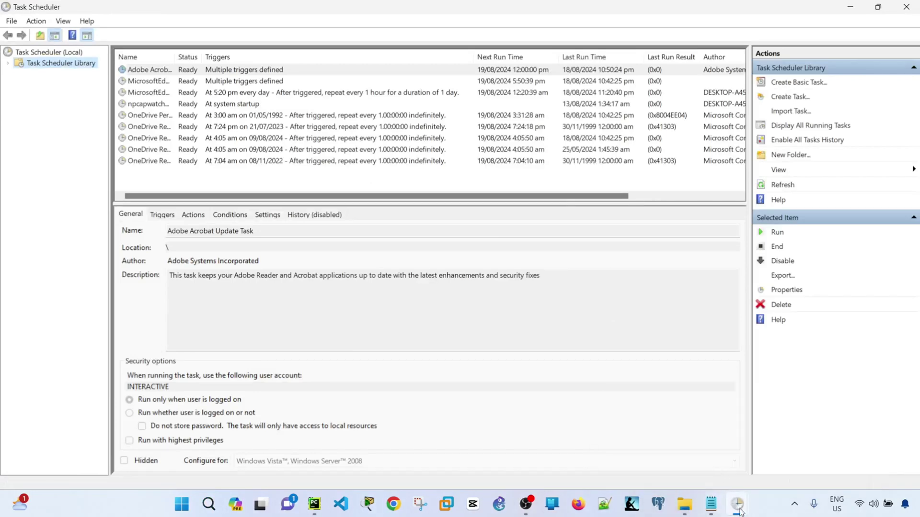
{"action": "mouse_move", "coordinate": [737, 505]}
{"action": "left_click", "coordinate": [725, 406]}
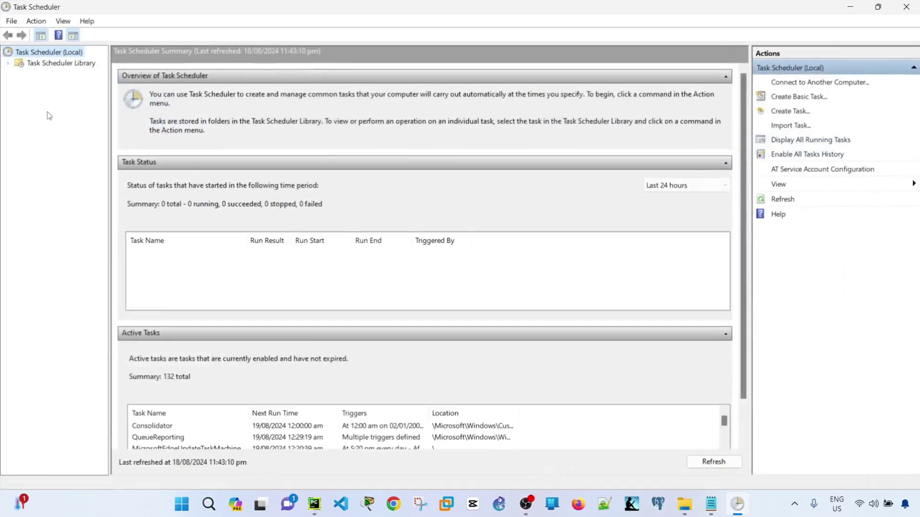
{"action": "left_click", "coordinate": [47, 67]}
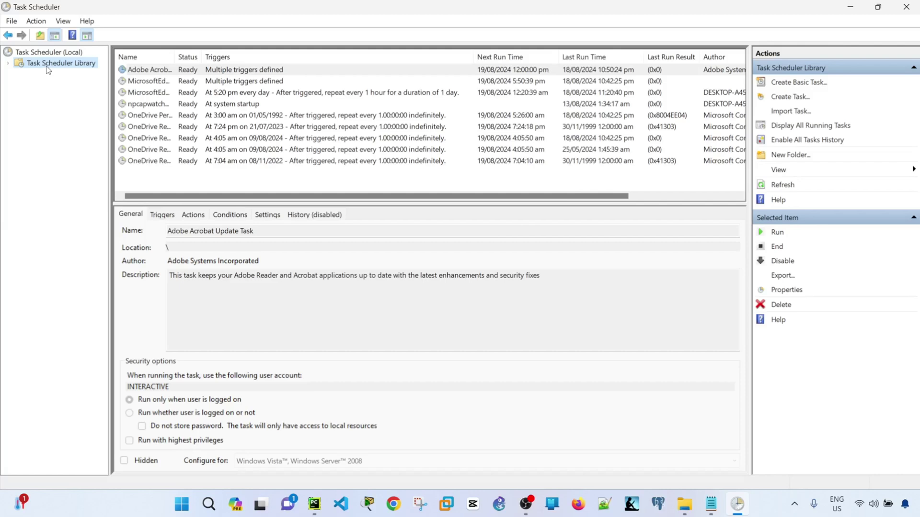
Create a library task with name and description 'Commands Runner', running whether logged on or not
{"action": "right_click", "coordinate": [46, 68]}
{"action": "left_click", "coordinate": [114, 93]}
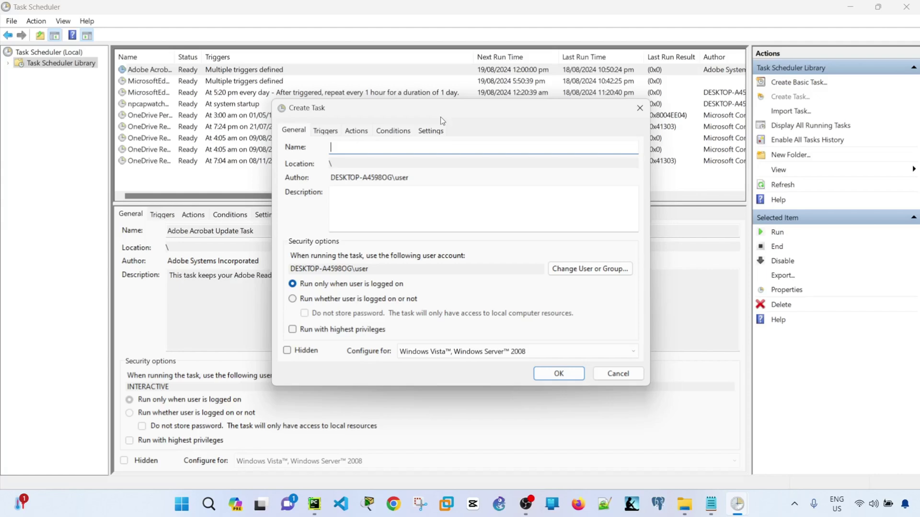
{"action": "type", "text": "Commands Runner"}
{"action": "key", "text": "ctrl+a"}
{"action": "key", "text": "ctrl+c"}
{"action": "left_click", "coordinate": [407, 205]}
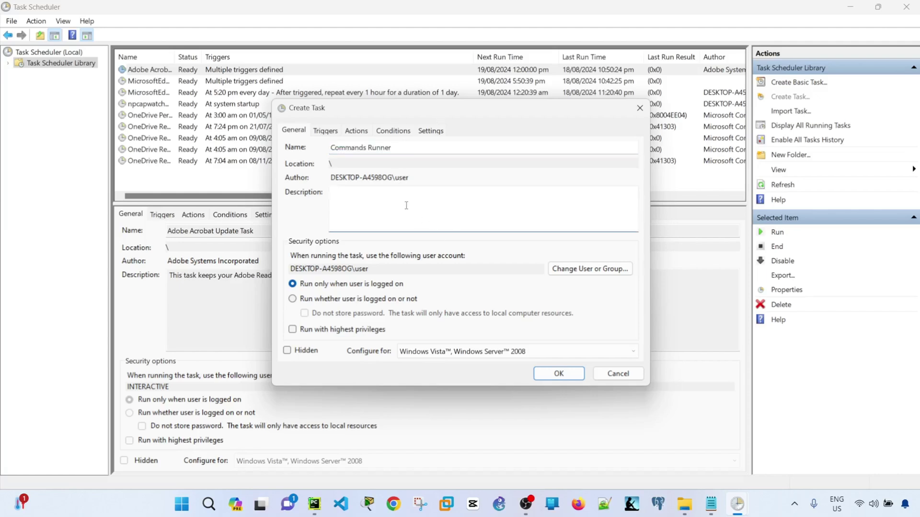
{"action": "key", "text": "ctrl+v"}
{"action": "left_click", "coordinate": [300, 299]}
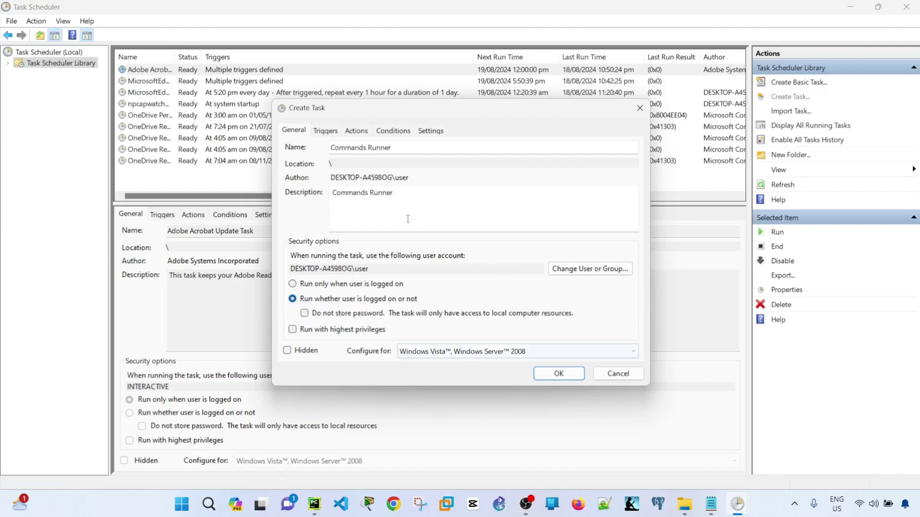
{"action": "left_click_drag", "start_coordinate": [371, 106], "coordinate": [340, 101]}
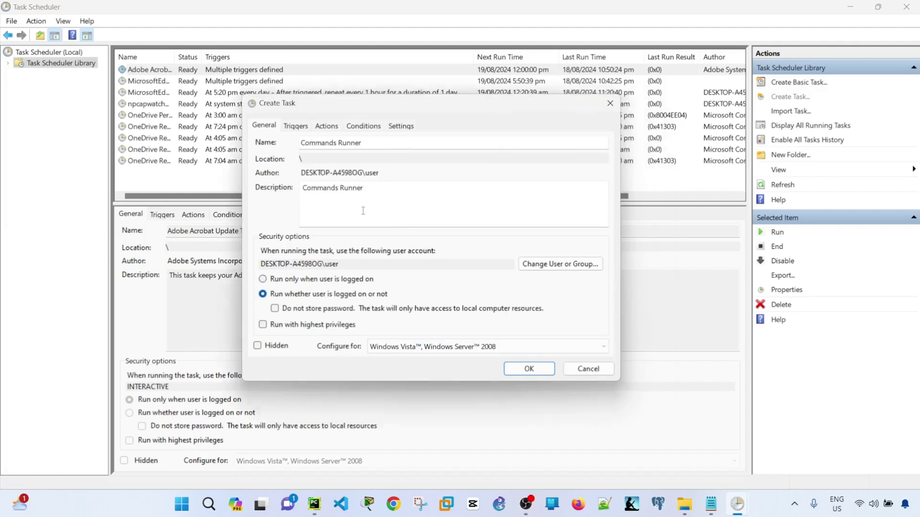
Add an On a schedule Daily trigger that repeats every 5 minutes for an Indefinite duration
{"action": "left_click", "coordinate": [296, 126]}
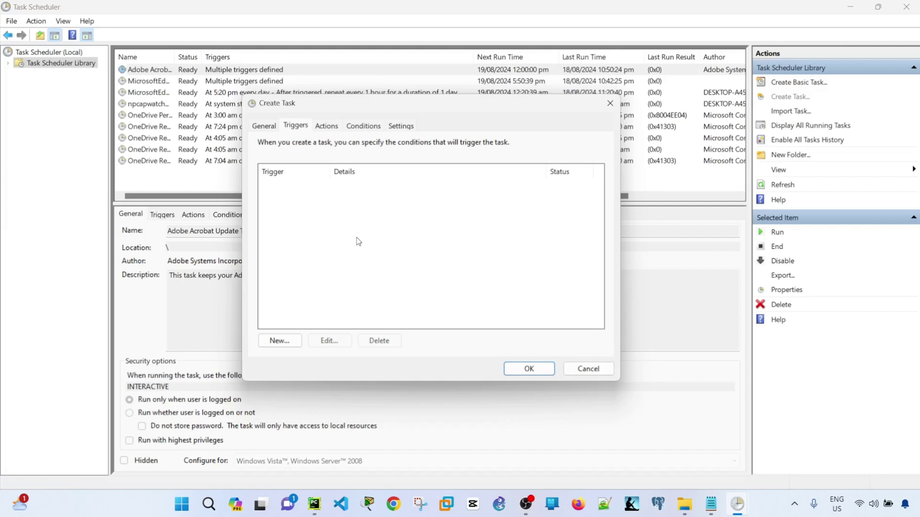
{"action": "left_click", "coordinate": [280, 341]}
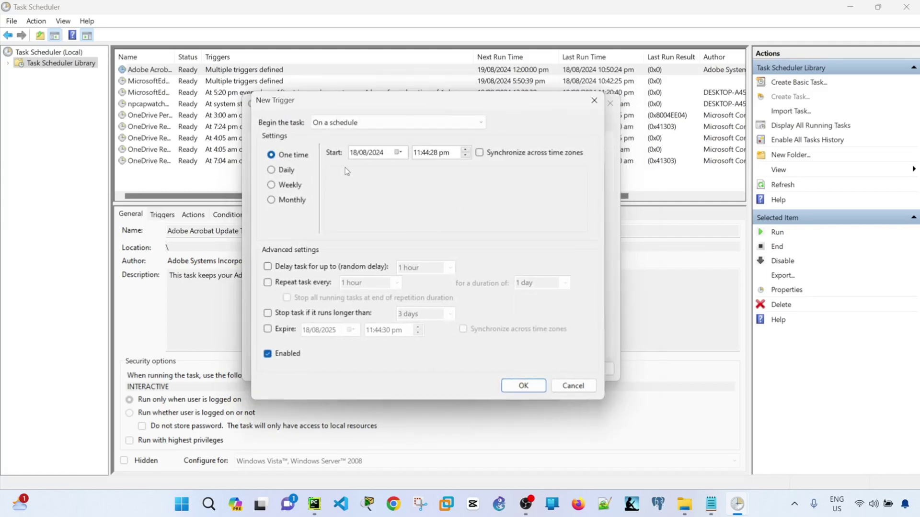
{"action": "left_click", "coordinate": [351, 124]}
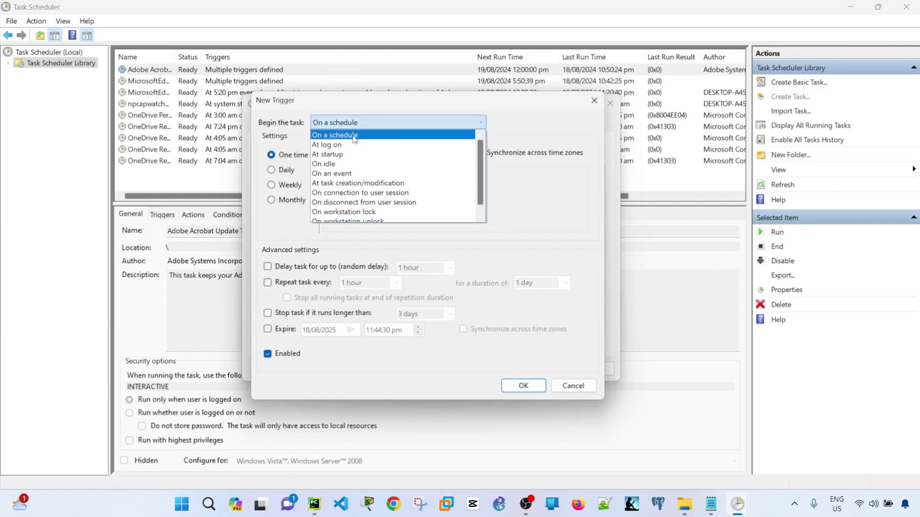
{"action": "left_click", "coordinate": [353, 136]}
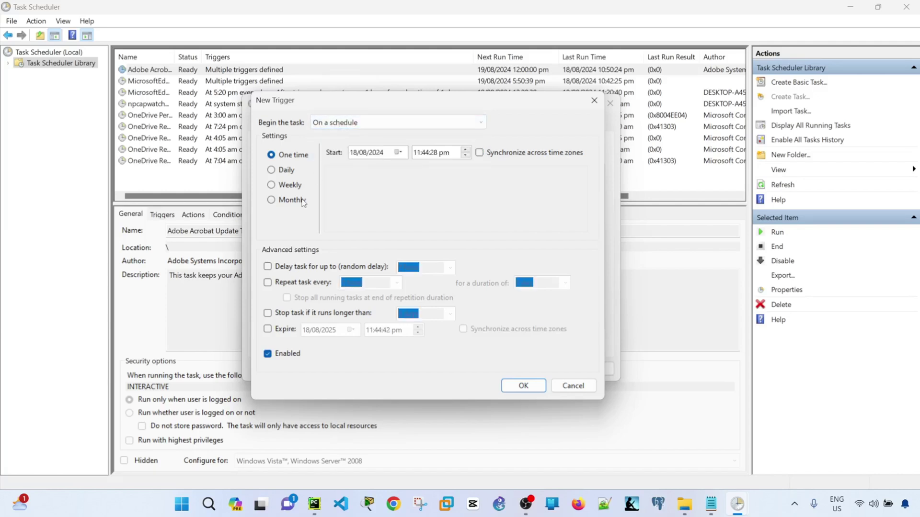
{"action": "left_click", "coordinate": [284, 171]}
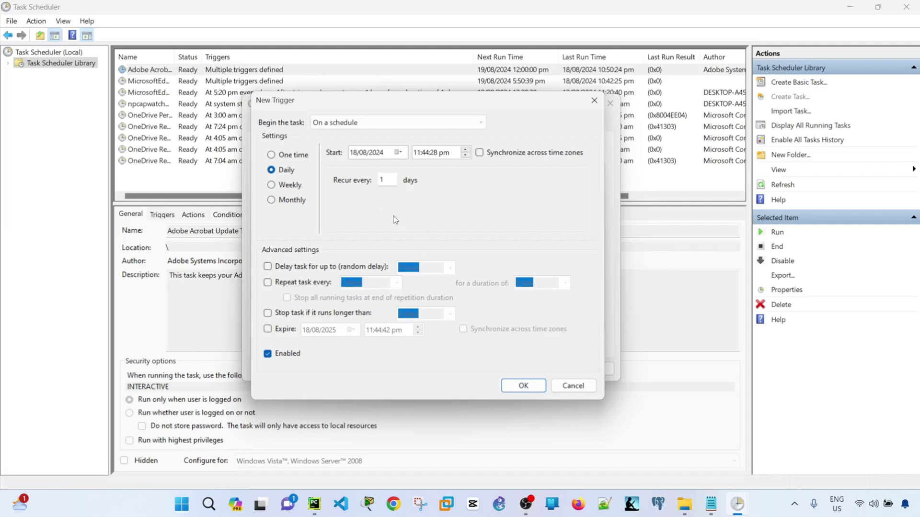
{"action": "left_click", "coordinate": [268, 283]}
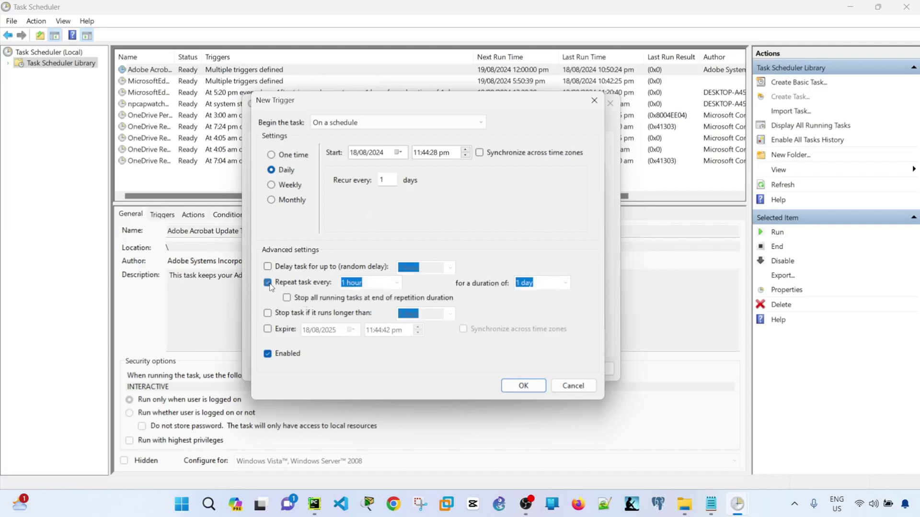
{"action": "left_click", "coordinate": [396, 285]}
{"action": "left_click", "coordinate": [379, 296]}
{"action": "left_click", "coordinate": [567, 284]}
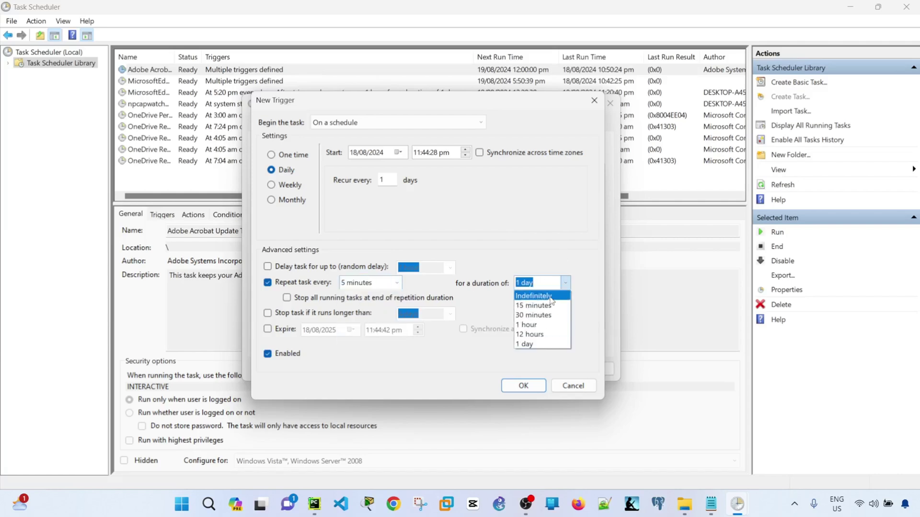
{"action": "left_click", "coordinate": [534, 296]}
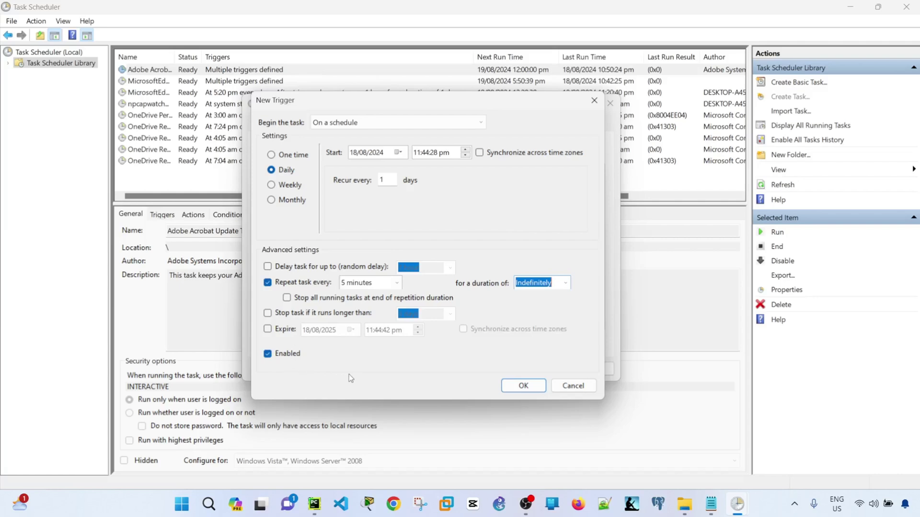
{"action": "left_click", "coordinate": [524, 386]}
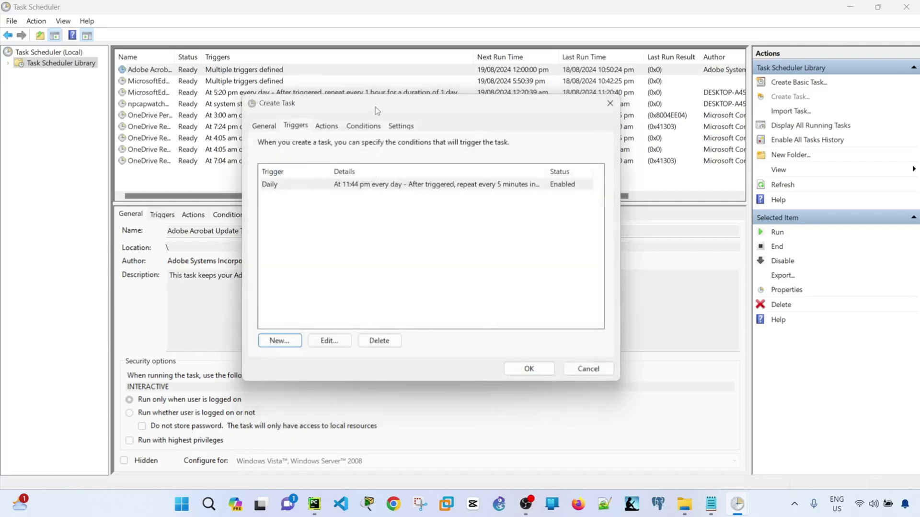
Start a New Action on the Actions tab with the action type 'Start a program'
{"action": "left_click", "coordinate": [331, 126]}
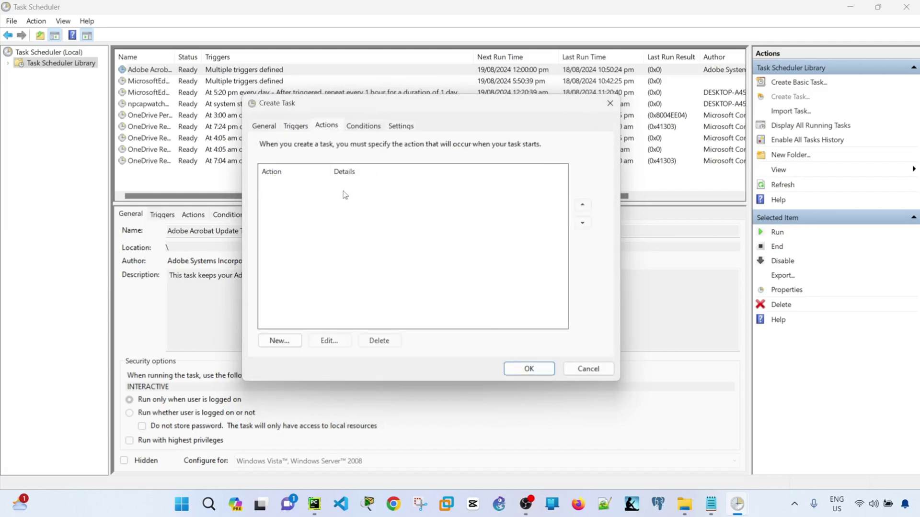
{"action": "left_click", "coordinate": [285, 345]}
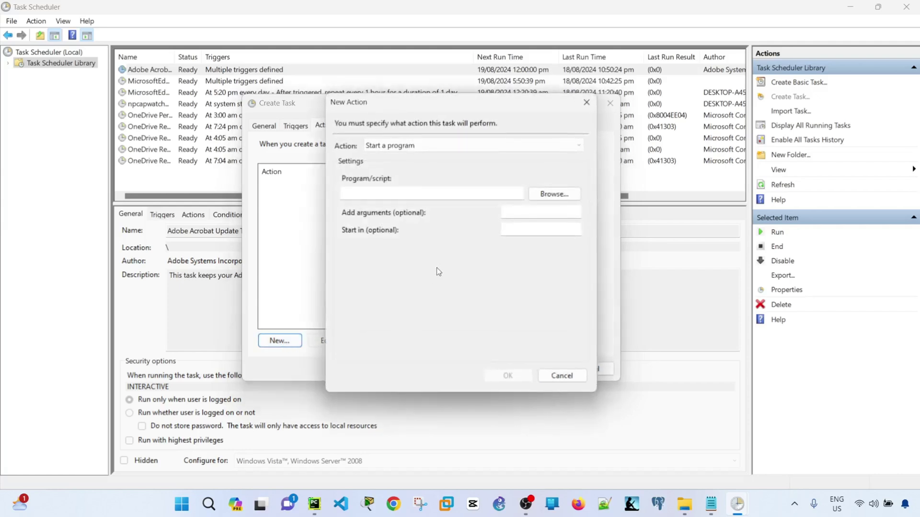
{"action": "left_click_drag", "start_coordinate": [492, 104], "coordinate": [412, 104]}
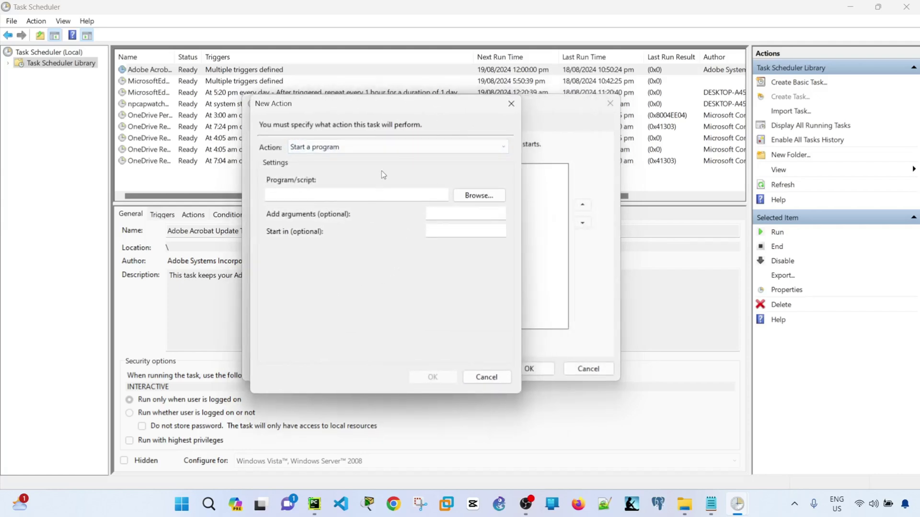
{"action": "left_click", "coordinate": [396, 147]}
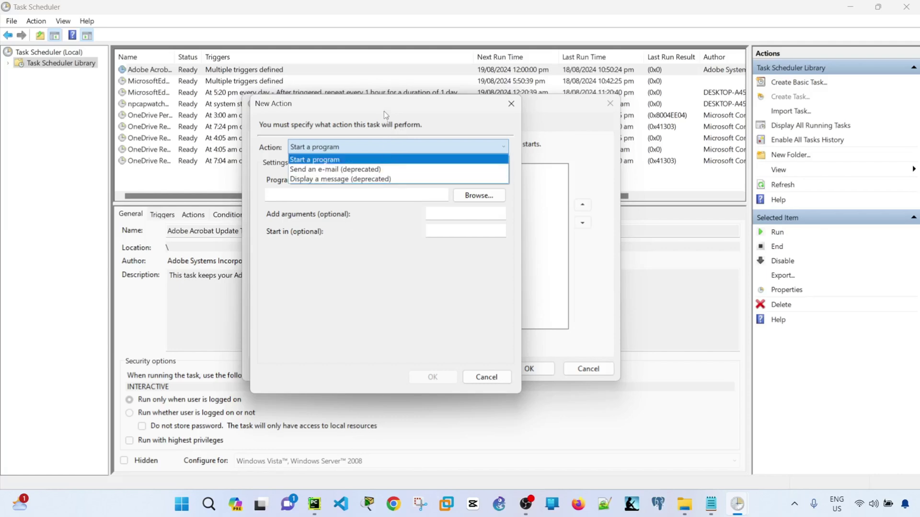
{"action": "left_click", "coordinate": [378, 160]}
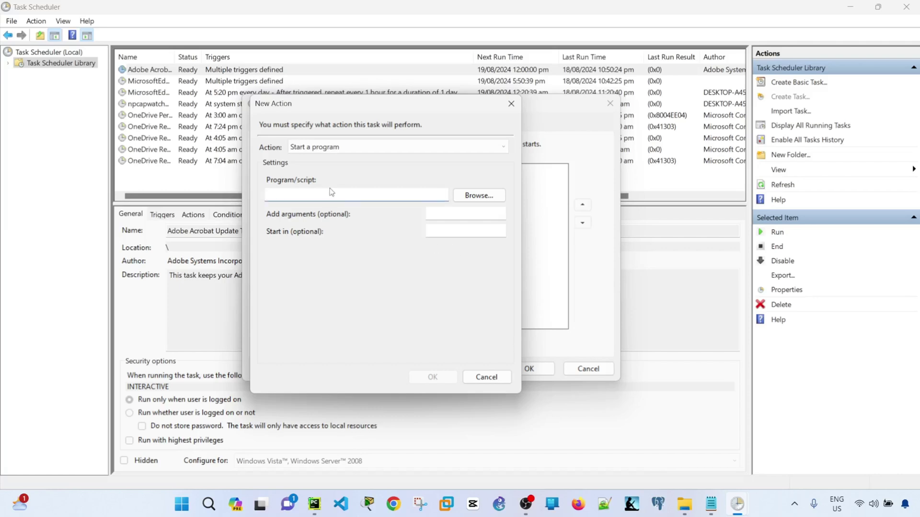
Paste the Python interpreter path from the Notepad notes as the Program/script
{"action": "left_click", "coordinate": [711, 504]}
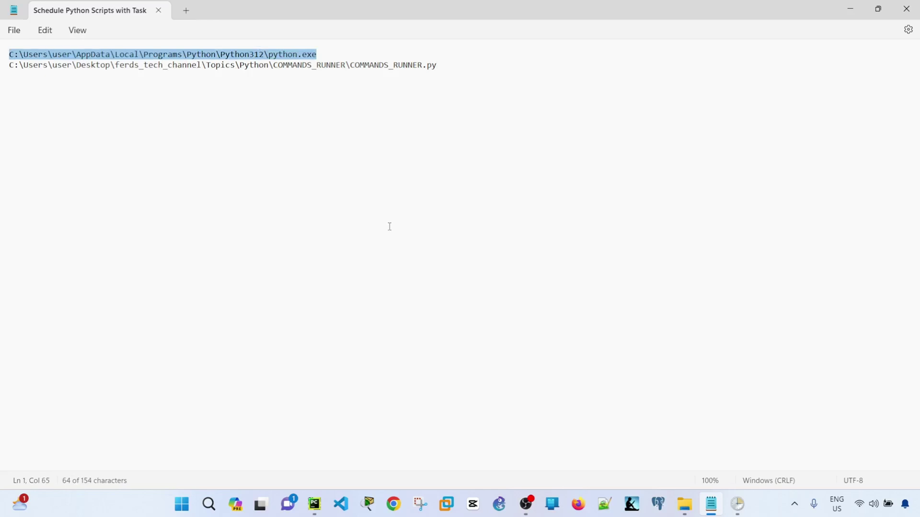
{"action": "key", "text": "alt+Tab"}
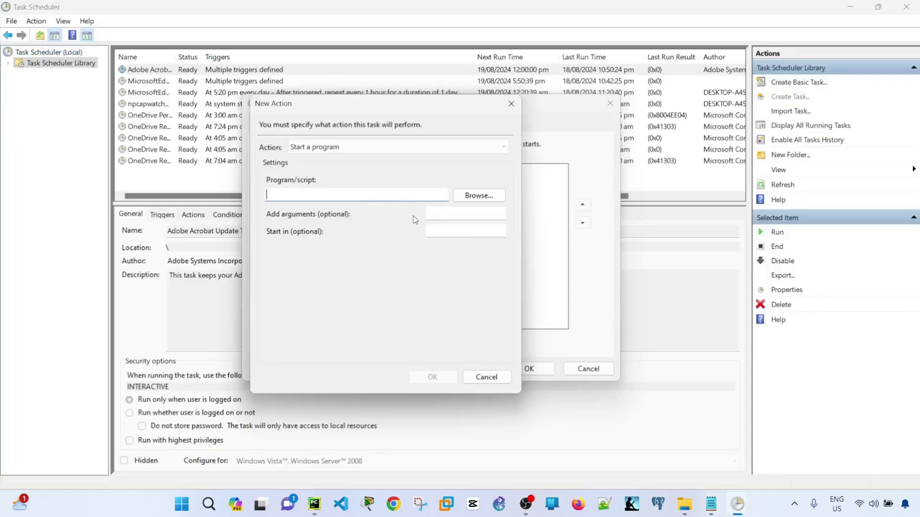
{"action": "type", "text": "C:\\Users\\user\\AppData\\Local\\Programs\\Python\\Python312\\python.exe"}
{"action": "key", "text": "alt+Tab"}
{"action": "left_click", "coordinate": [422, 65]}
{"action": "key", "text": "alt+Tab"}
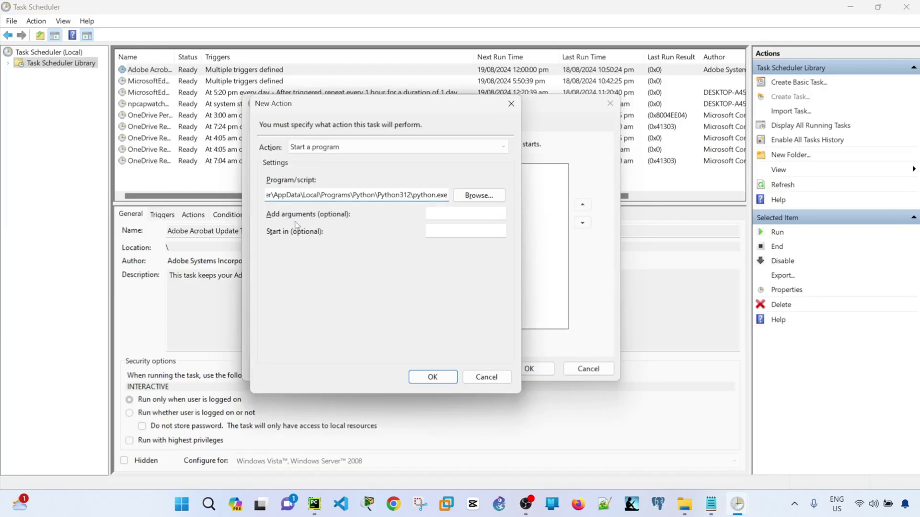
Paste the COMMANDS_RUNNER.py script path as the argument and confirm the action
{"action": "left_click", "coordinate": [447, 215]}
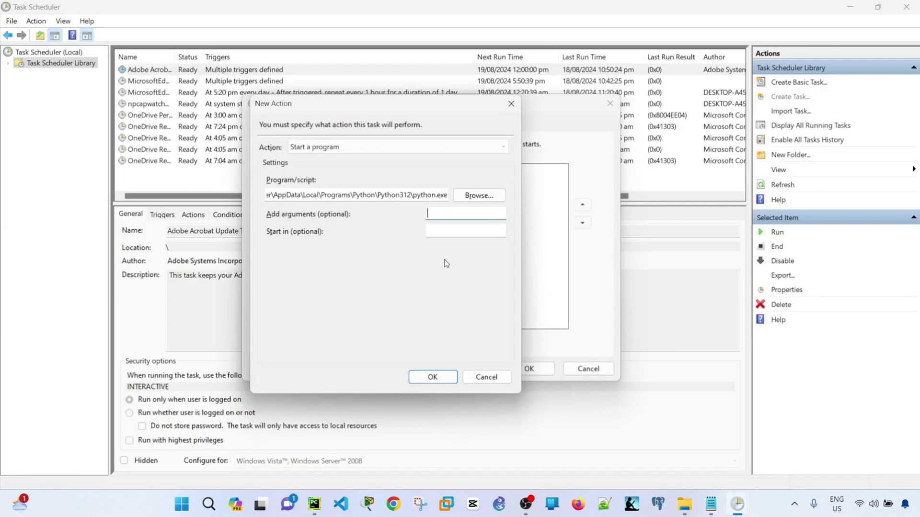
{"action": "key", "text": "ctrl+v"}
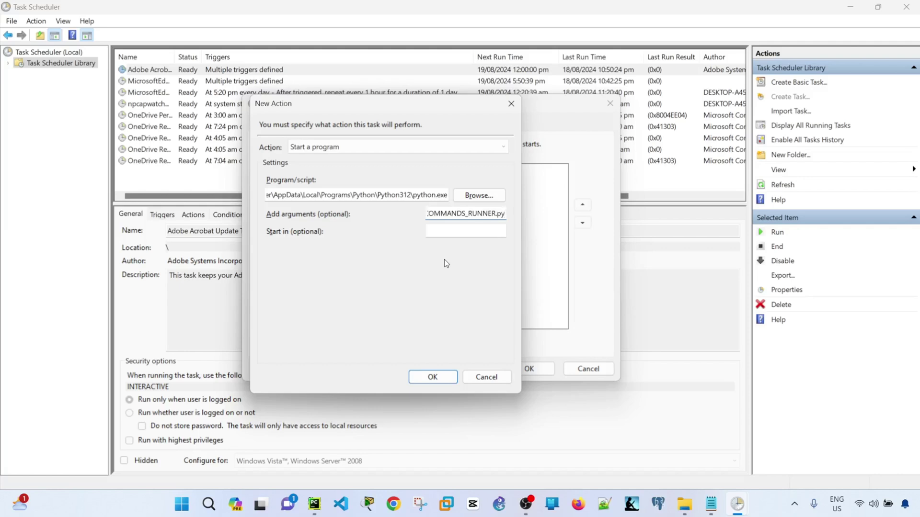
{"action": "left_click", "coordinate": [436, 380]}
After checking Conditions, turn off the 3-day run-time limit and the forced stop in Settings
{"action": "left_click", "coordinate": [365, 127]}
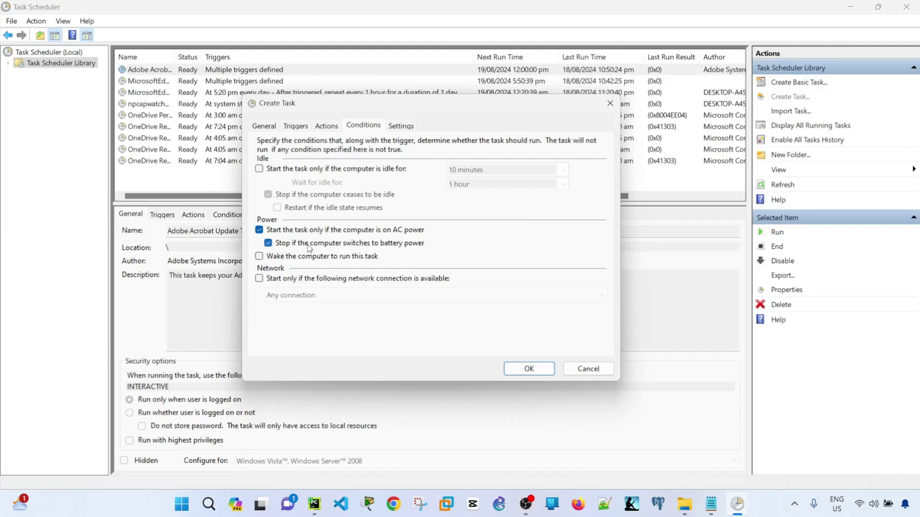
{"action": "left_click", "coordinate": [401, 126]}
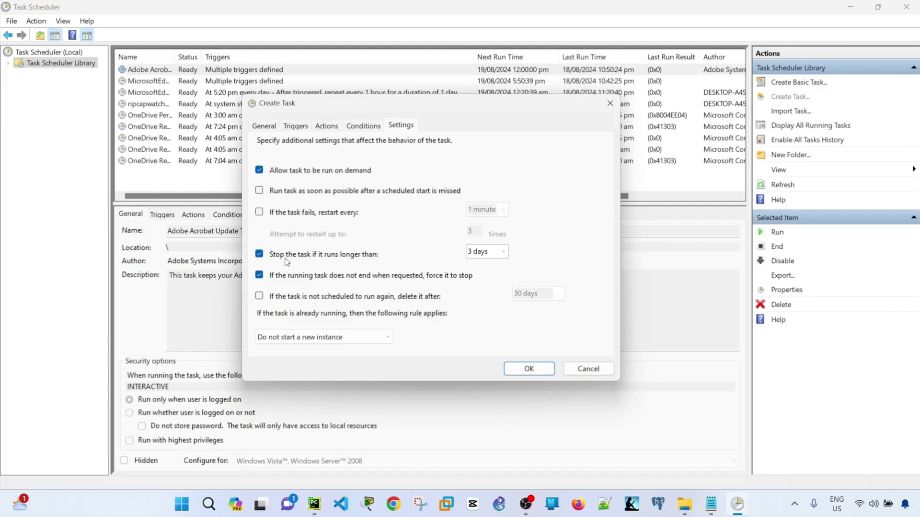
{"action": "left_click", "coordinate": [259, 254]}
{"action": "left_click", "coordinate": [259, 276]}
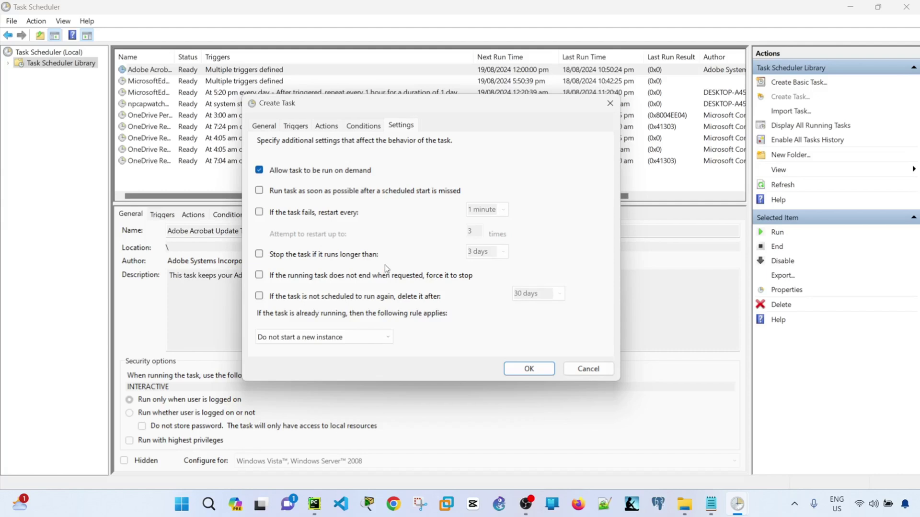
Save the new task, entering the account password when prompted
{"action": "left_click", "coordinate": [529, 370]}
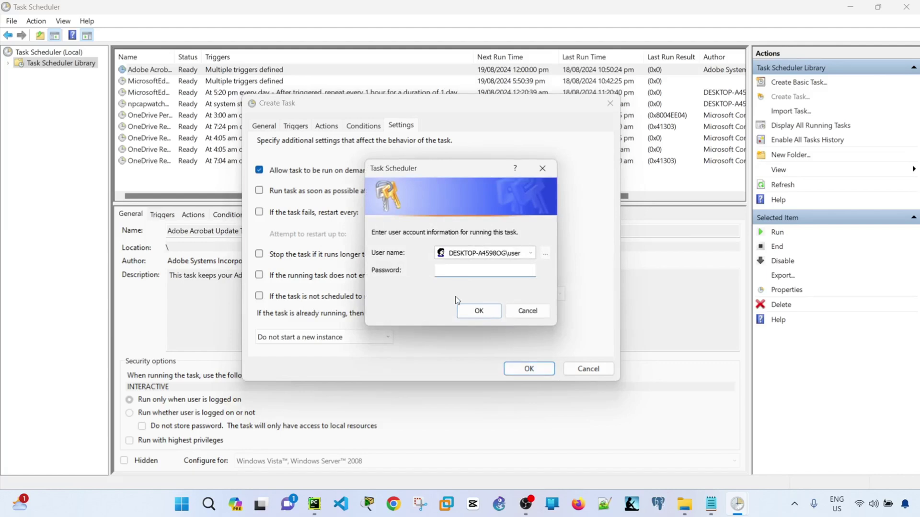
{"action": "type", "text": "••••••"}
{"action": "left_click", "coordinate": [488, 315]}
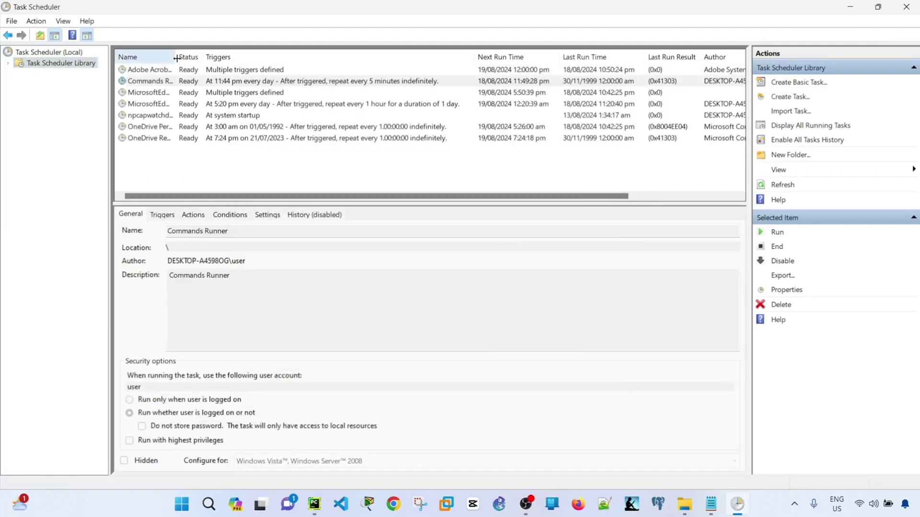
Widen the Name column, then begin deleting Commands Runner but cancel to keep it
{"action": "left_click_drag", "start_coordinate": [177, 56], "coordinate": [229, 57]}
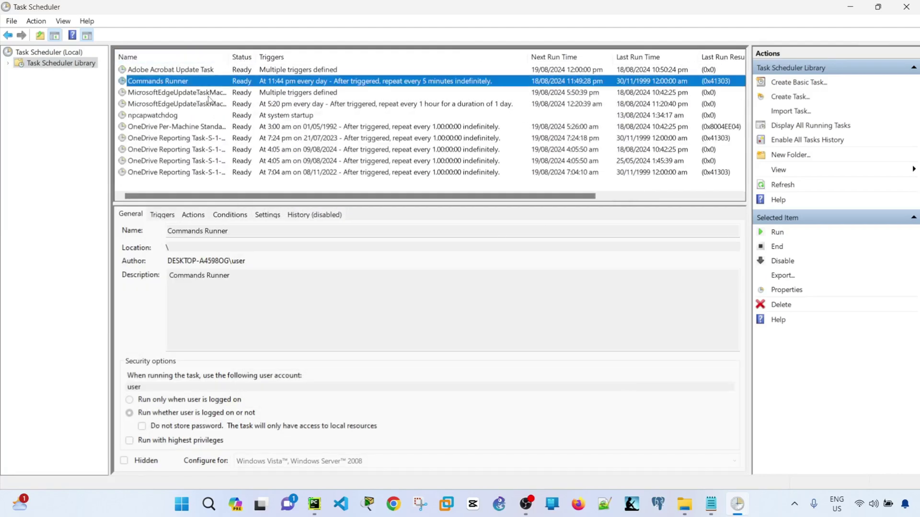
{"action": "right_click", "coordinate": [185, 85]}
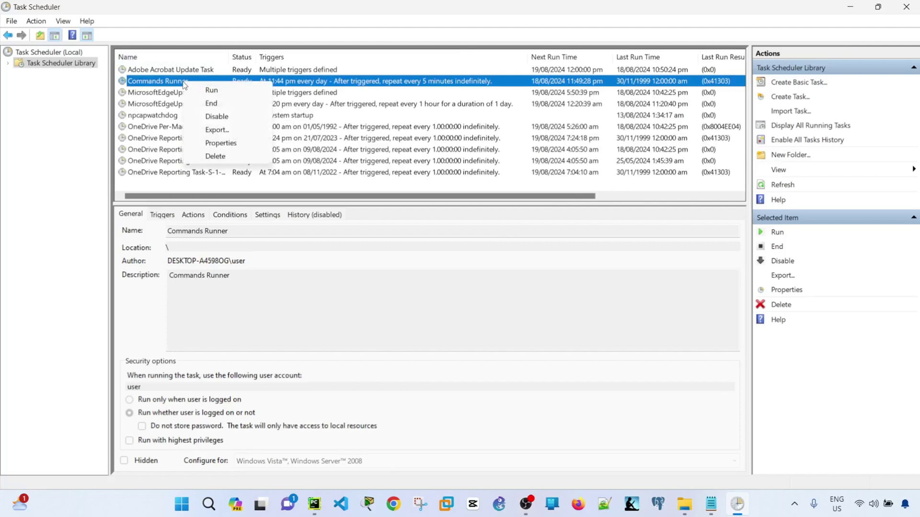
{"action": "left_click", "coordinate": [206, 156]}
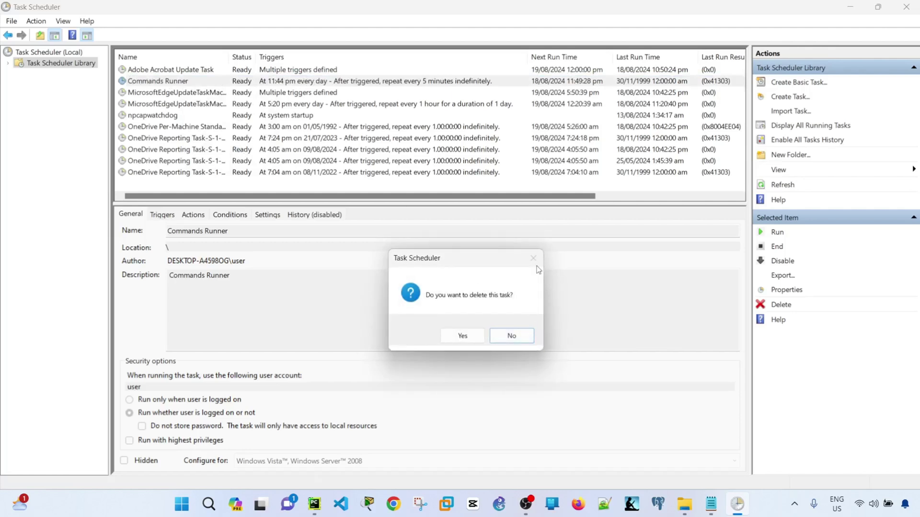
{"action": "left_click", "coordinate": [519, 340]}
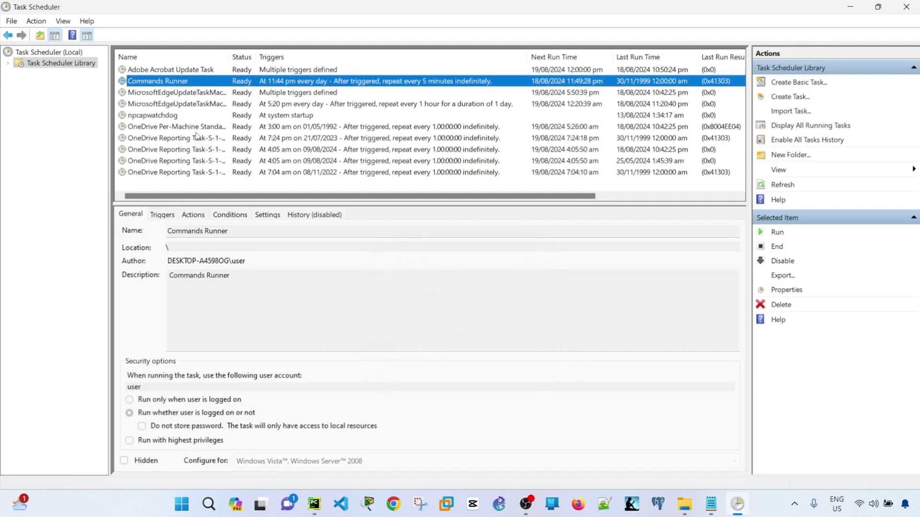
Open the Commands Runner task's Properties and move the window aside
{"action": "right_click", "coordinate": [190, 86]}
{"action": "left_click", "coordinate": [218, 145]}
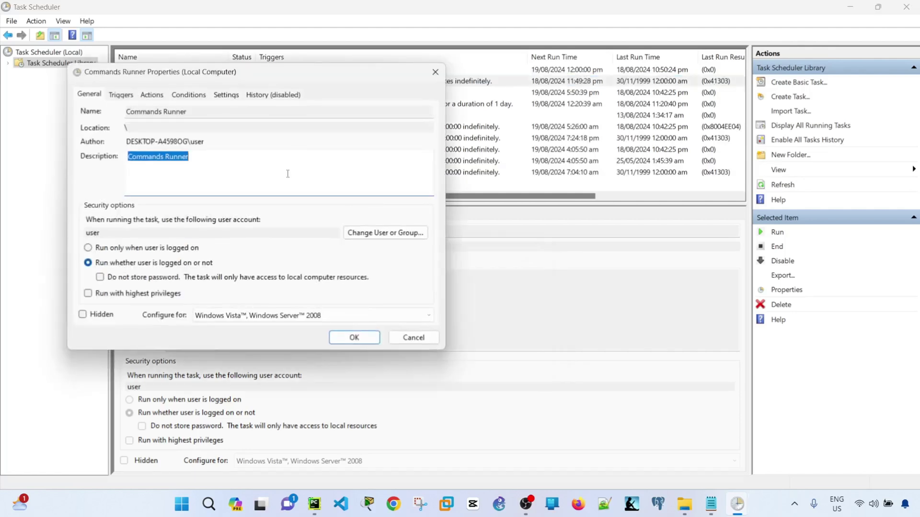
{"action": "left_click_drag", "start_coordinate": [262, 75], "coordinate": [383, 98]}
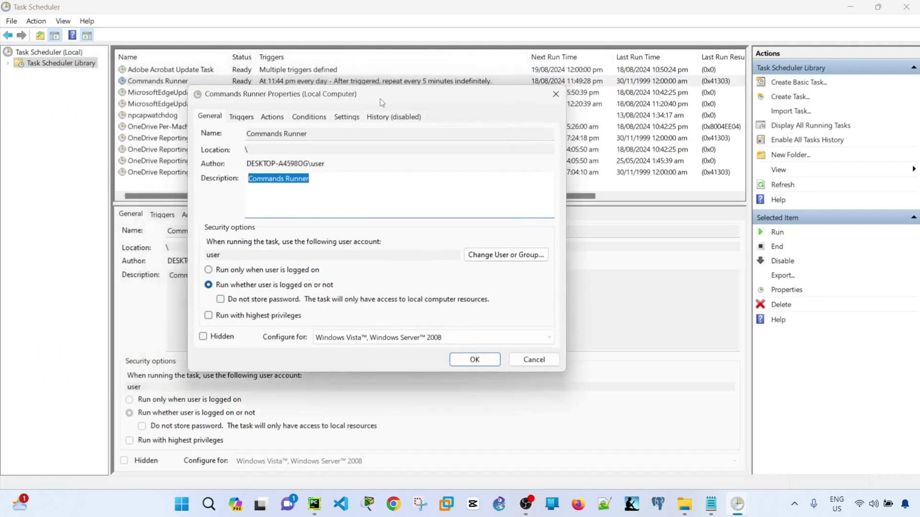
{"action": "left_click", "coordinate": [336, 179]}
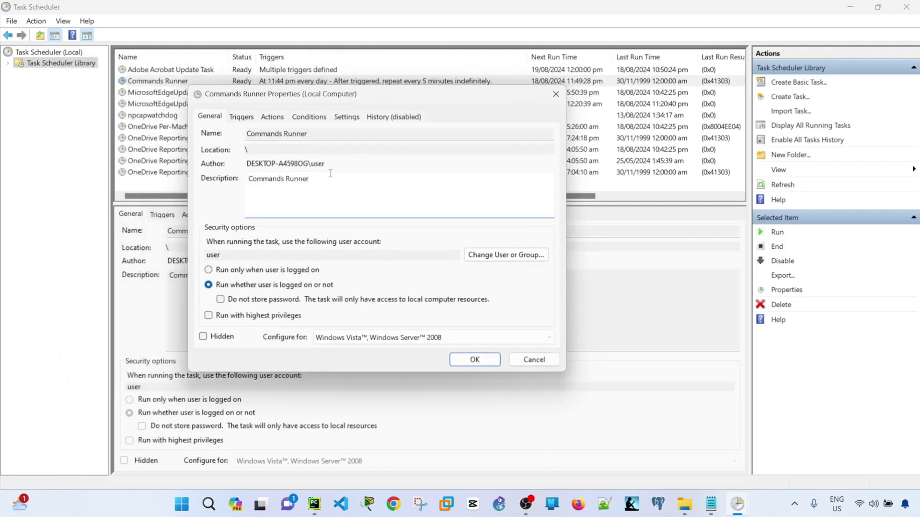
Review the Triggers, Actions, Conditions and Settings tabs, then save with the account password
{"action": "left_click", "coordinate": [245, 119]}
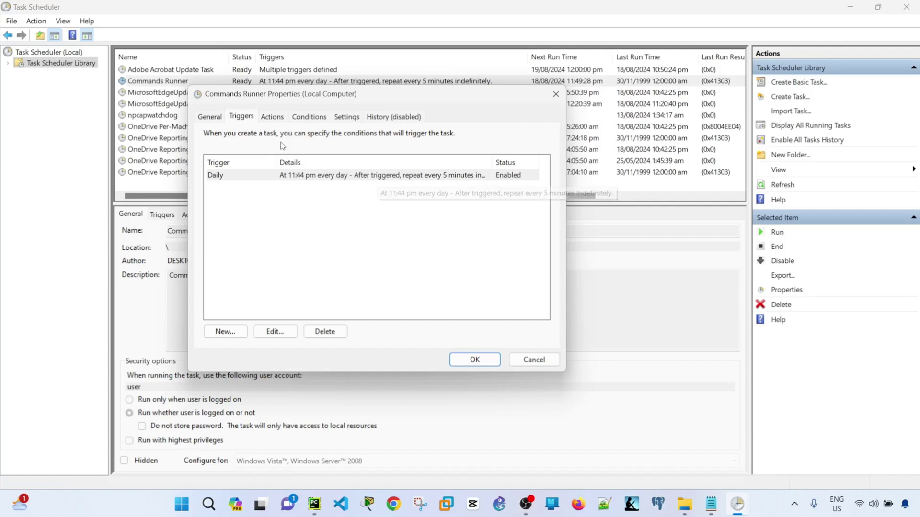
{"action": "left_click", "coordinate": [272, 117]}
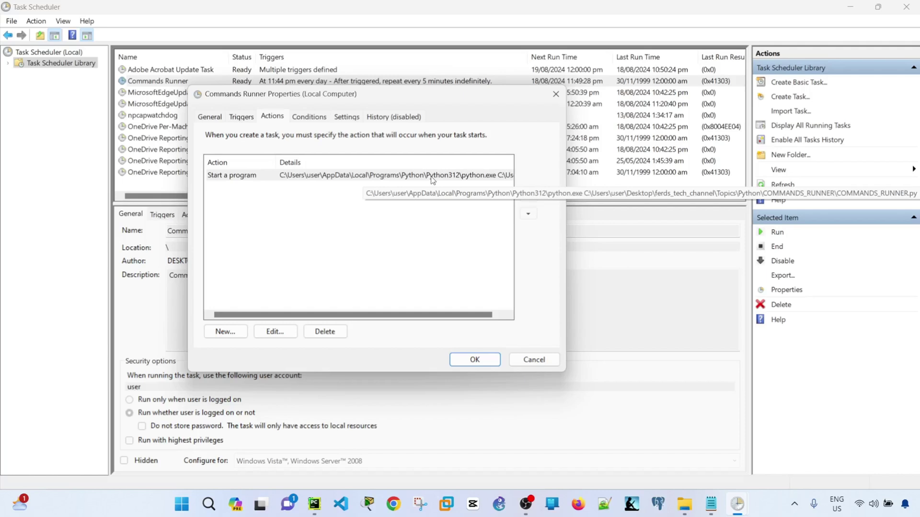
{"action": "left_click", "coordinate": [311, 117]}
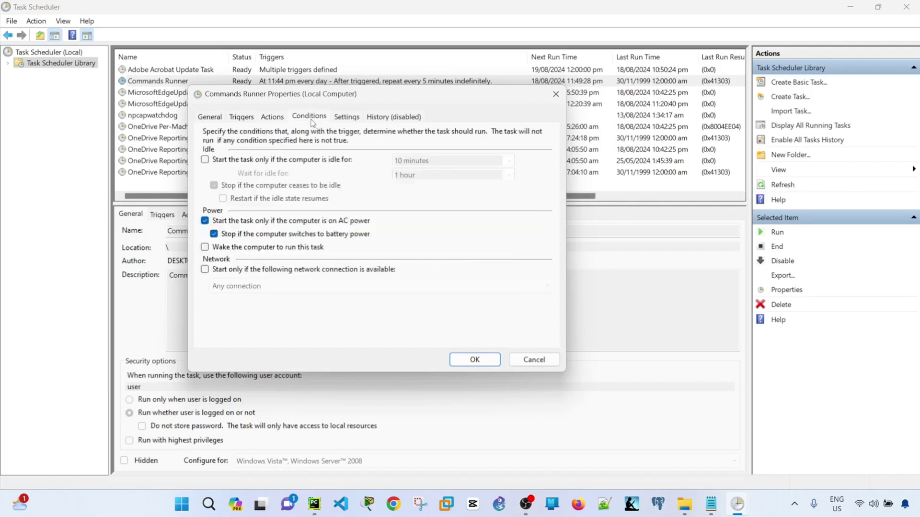
{"action": "left_click", "coordinate": [351, 119]}
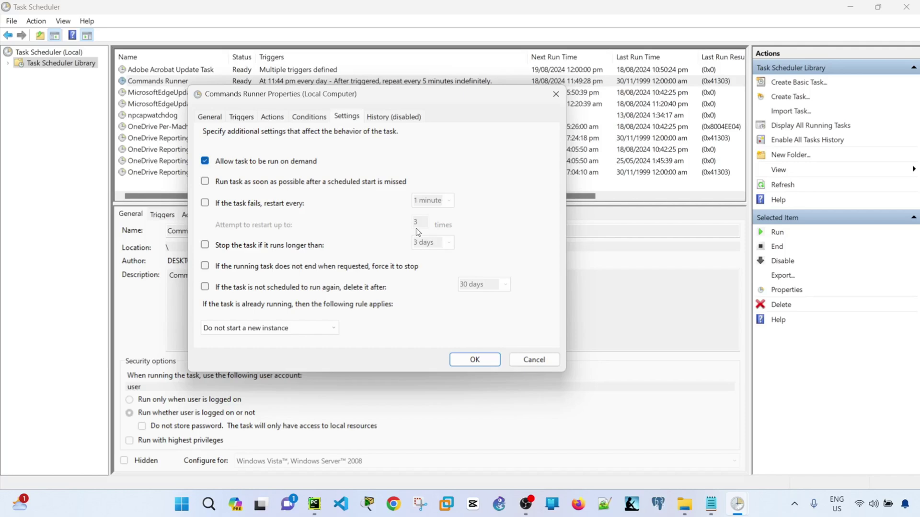
{"action": "left_click", "coordinate": [475, 360]}
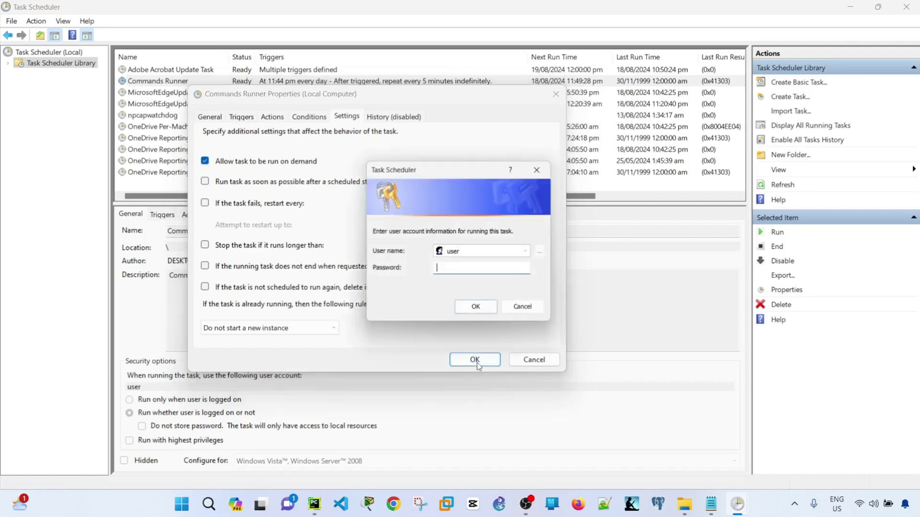
{"action": "type", "text": "******"}
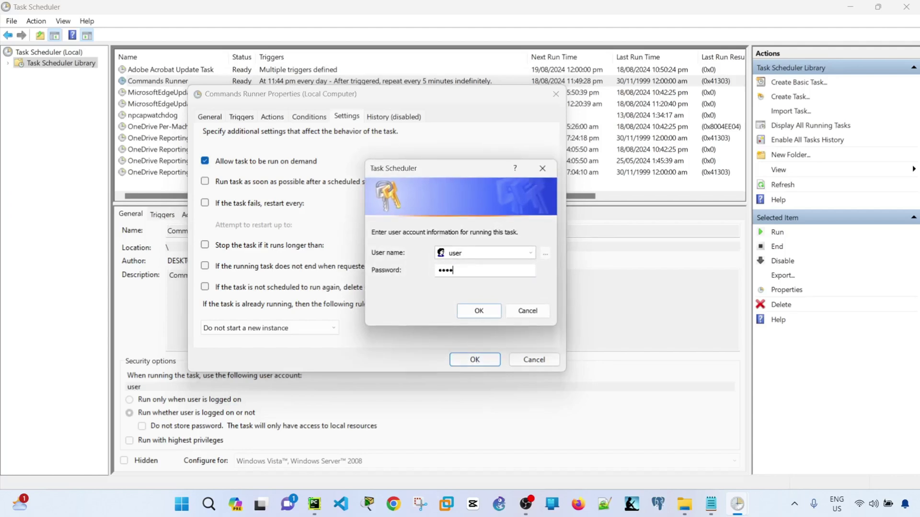
Confirm the password to re-save the task and scroll the task list back left
{"action": "left_click", "coordinate": [479, 312]}
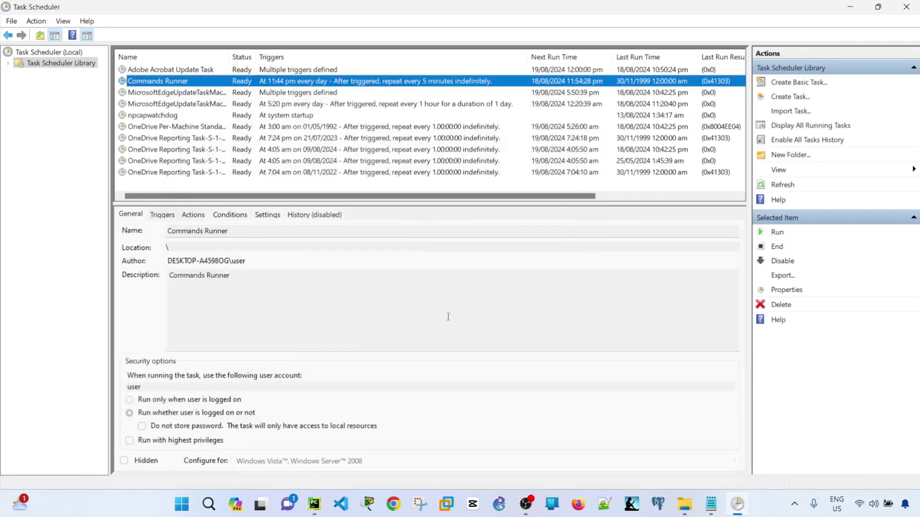
{"action": "left_click_drag", "start_coordinate": [405, 196], "coordinate": [544, 198]}
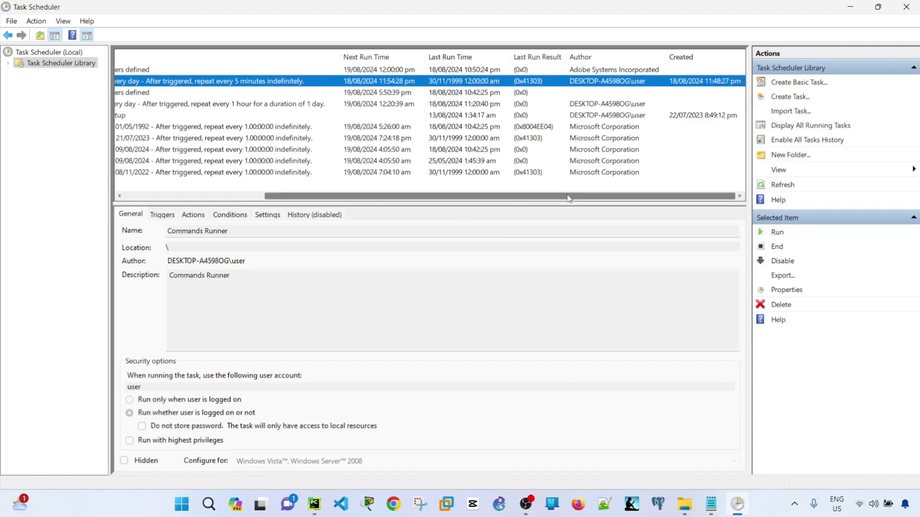
{"action": "scroll", "coordinate": [550, 201], "scroll_direction": "left", "scroll_amount": 1}
{"action": "scroll", "coordinate": [550, 200], "scroll_direction": "left", "scroll_amount": 10}
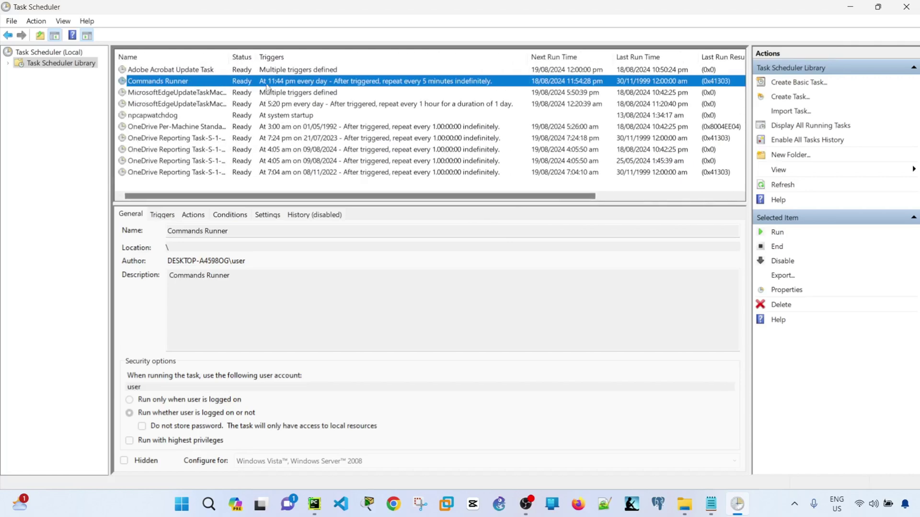
Run Commands Runner as a test, refresh to see its last run result, and return to Notepad
{"action": "right_click", "coordinate": [267, 84]}
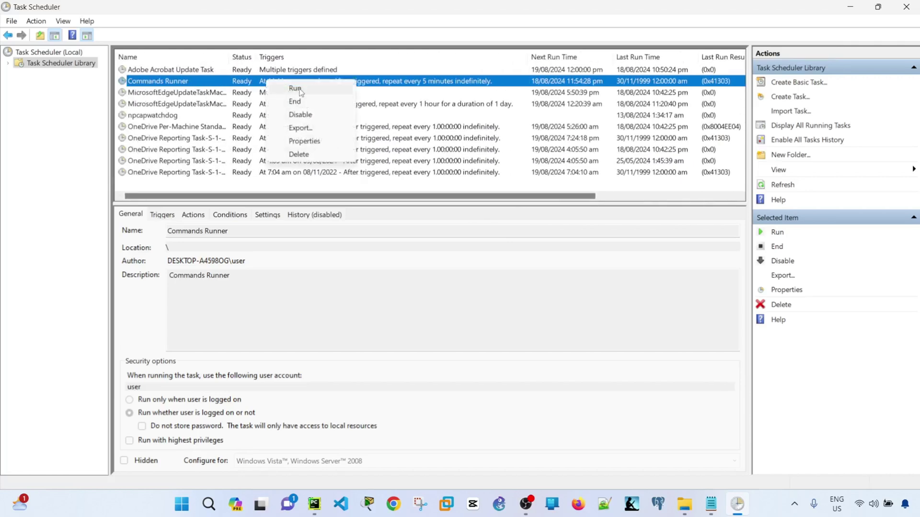
{"action": "left_click", "coordinate": [464, 272]}
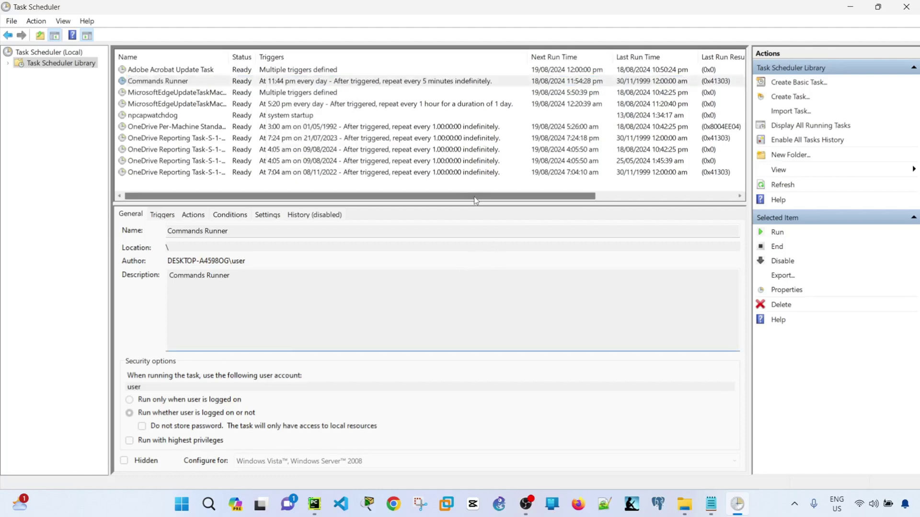
{"action": "right_click", "coordinate": [289, 83]}
{"action": "left_click", "coordinate": [318, 91]}
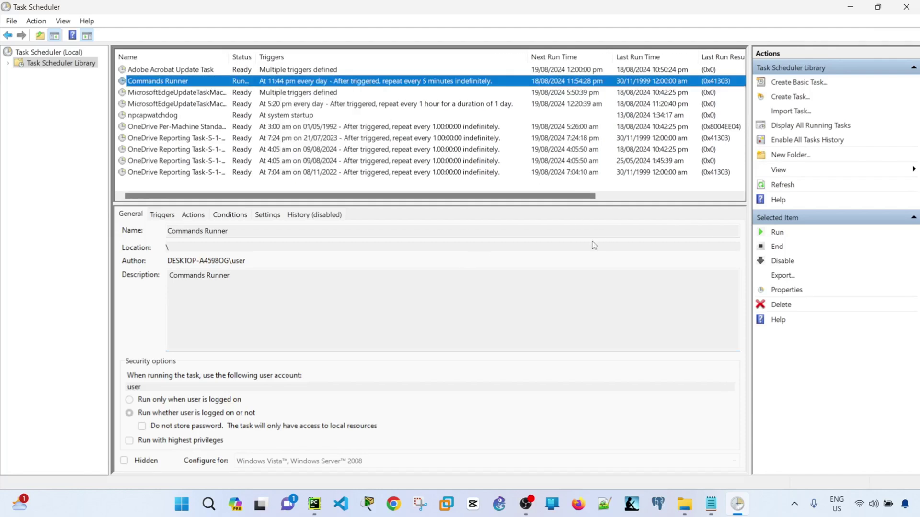
{"action": "left_click", "coordinate": [786, 187]}
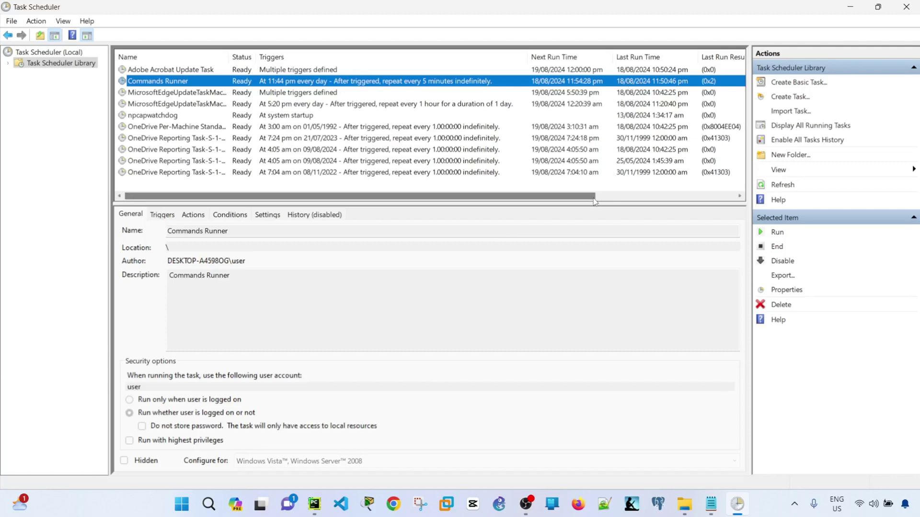
{"action": "left_click_drag", "start_coordinate": [589, 198], "coordinate": [403, 205]}
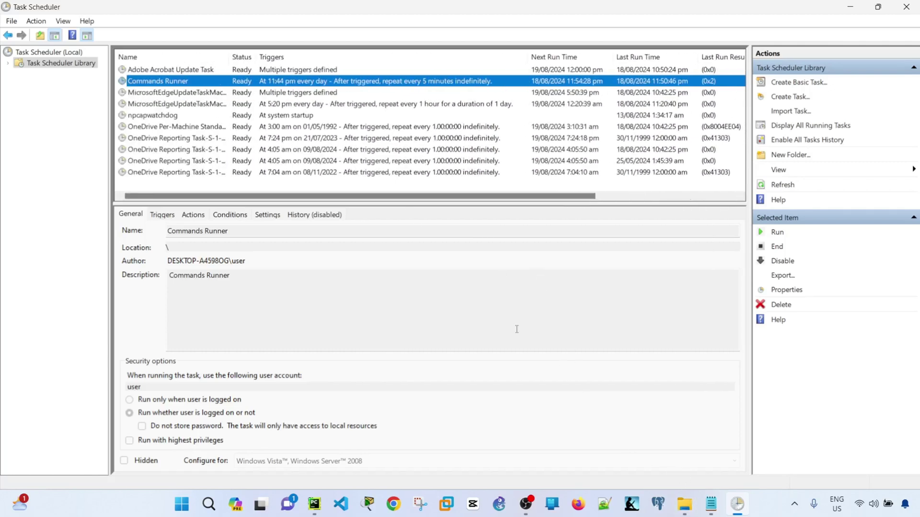
{"action": "key", "text": "alt+Tab"}
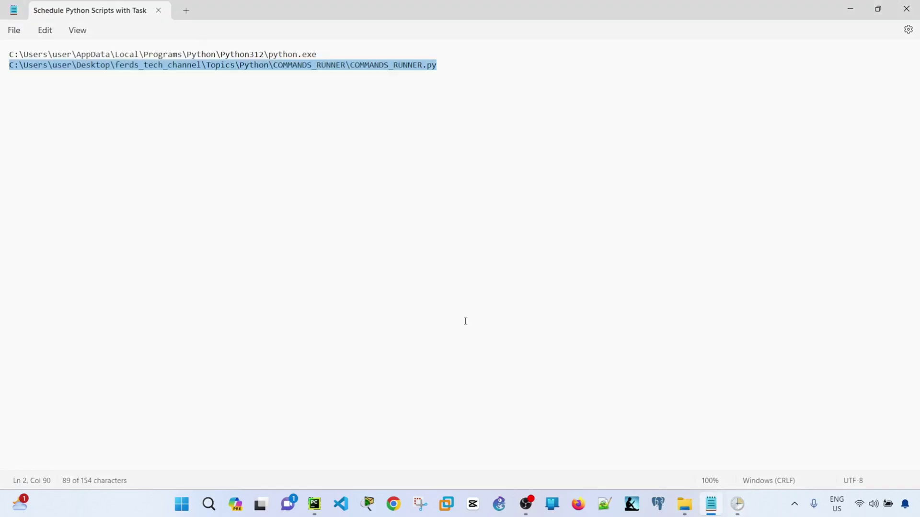